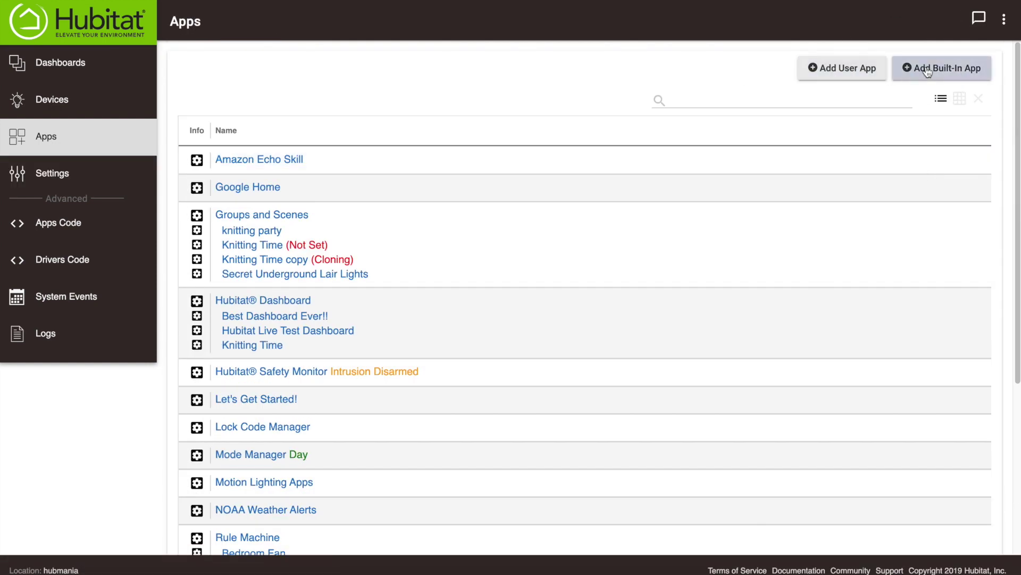
Install the built-in Notifications app and create a notifier named 'Liquor Cabinet Breach'.
click(927, 67)
scroll(293, 324, down, 15)
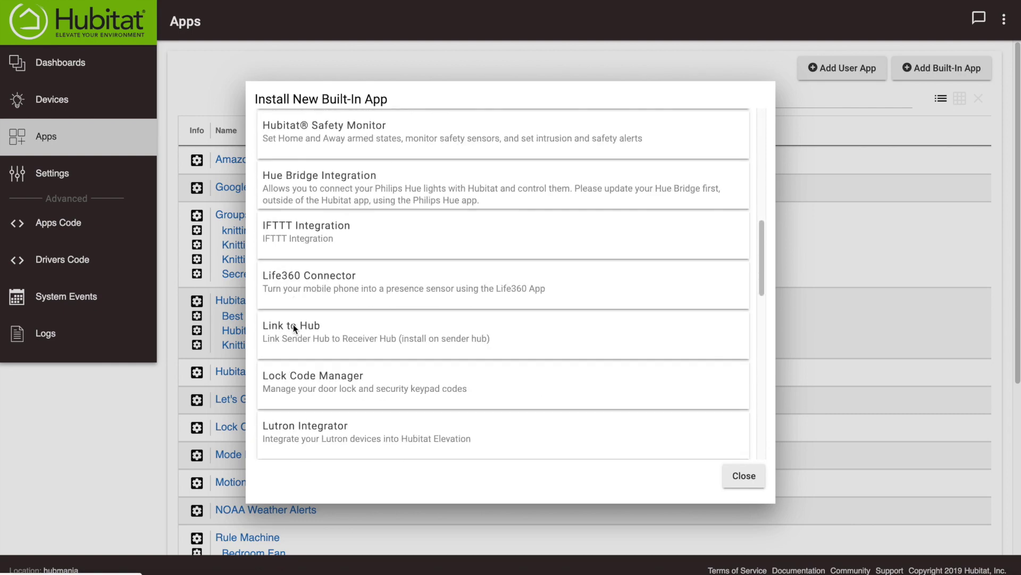
click(306, 350)
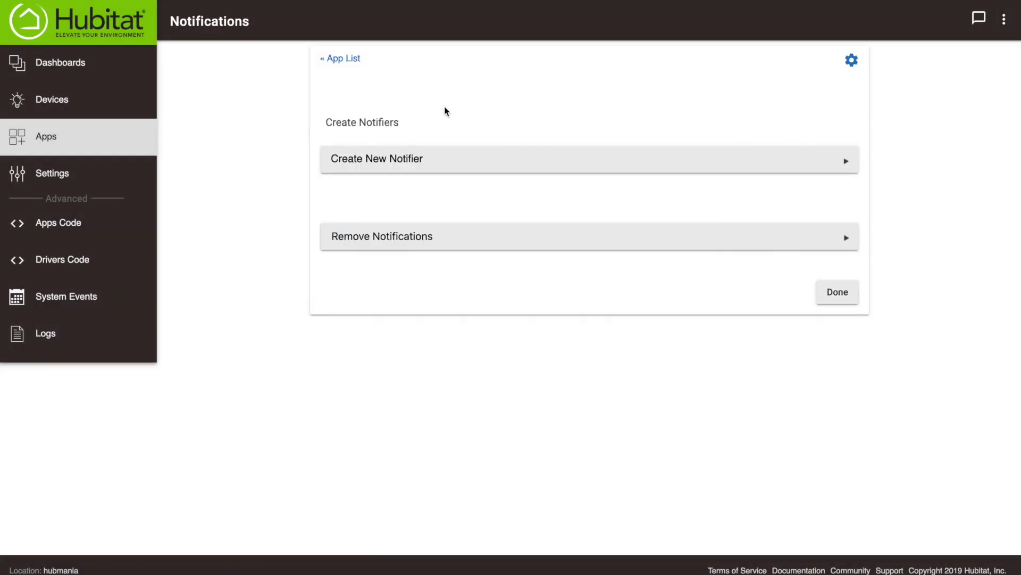
click(461, 159)
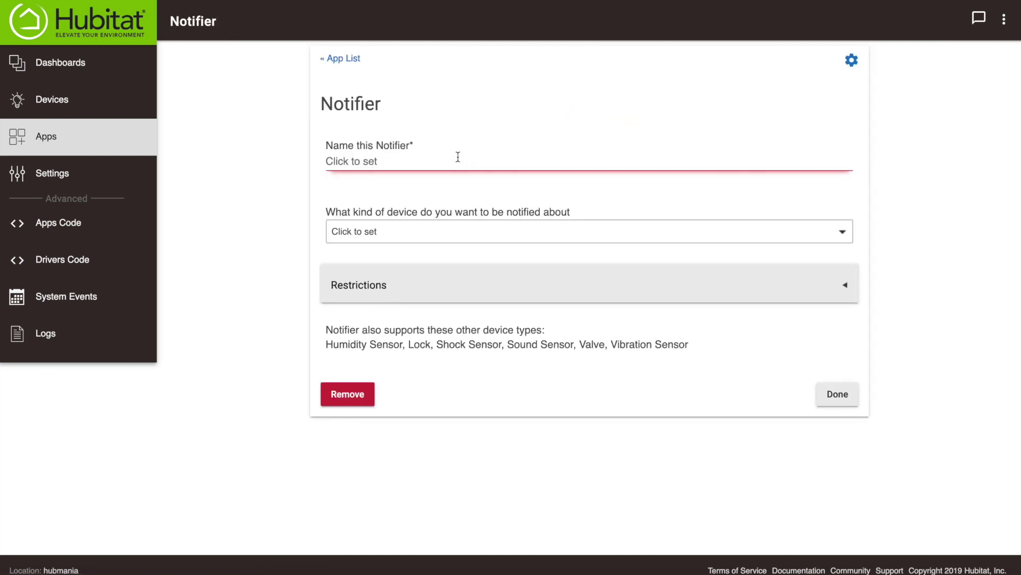
click(441, 162)
text(Li)
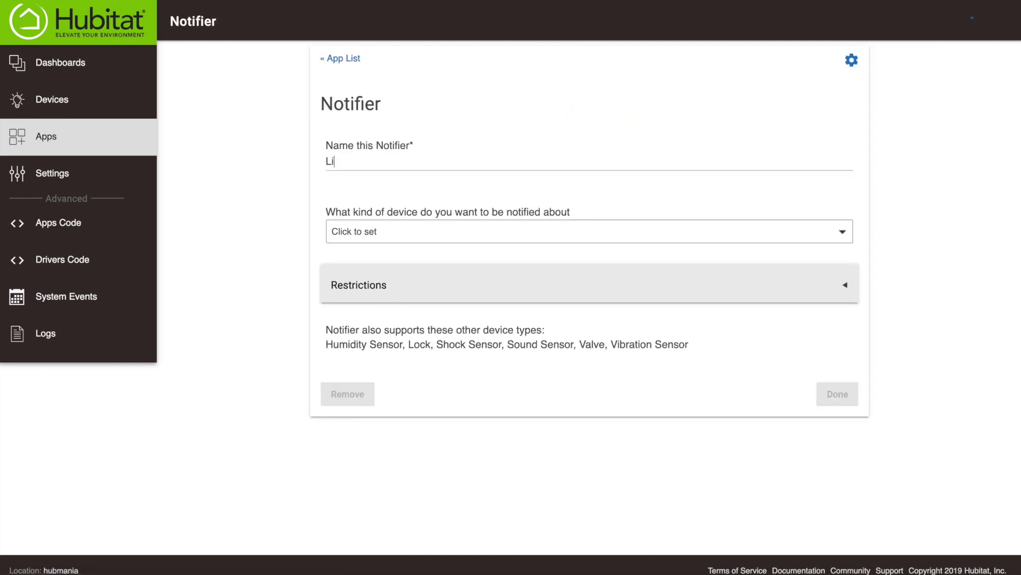
text(quor Cabinet Breach)
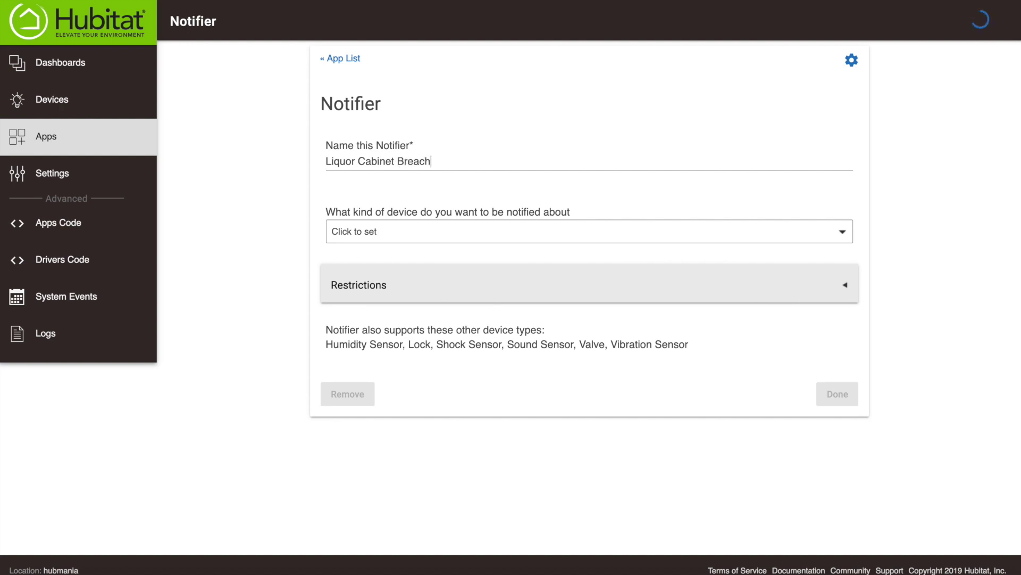
click(423, 232)
Set the device type to Contact Sensor and select the Liquor Cabinet Door sensor.
click(416, 234)
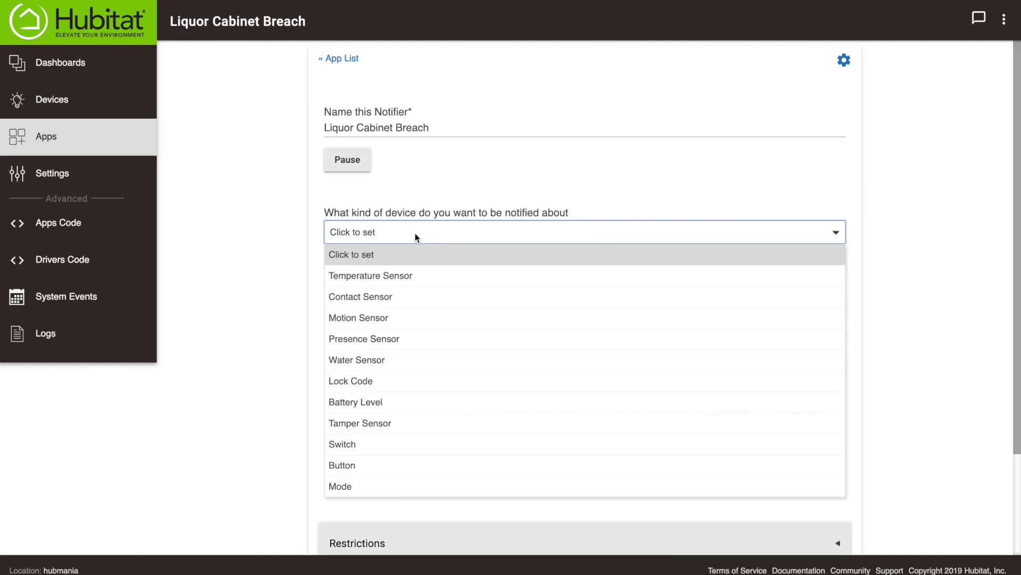
click(384, 298)
click(399, 282)
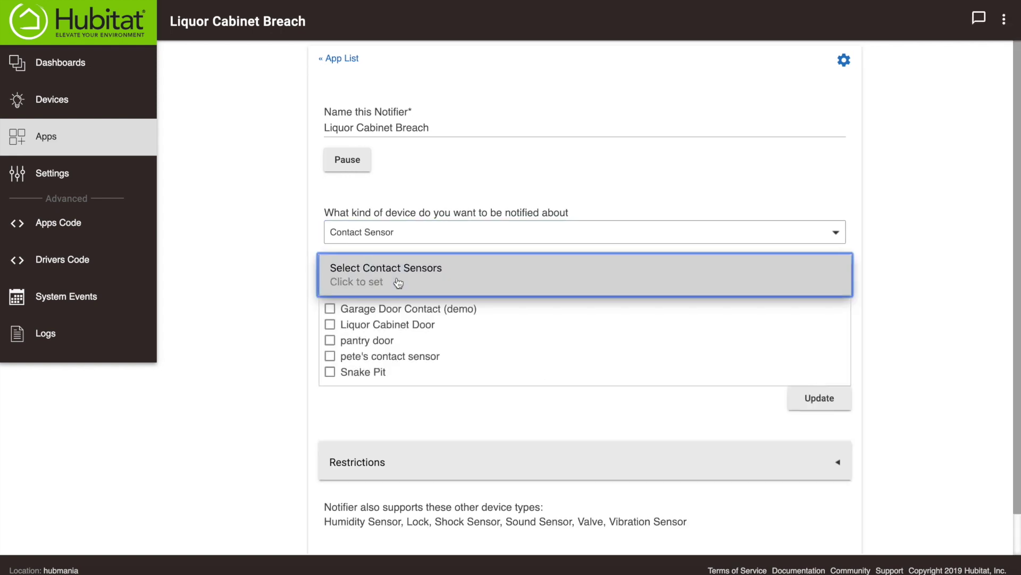
click(330, 324)
click(830, 399)
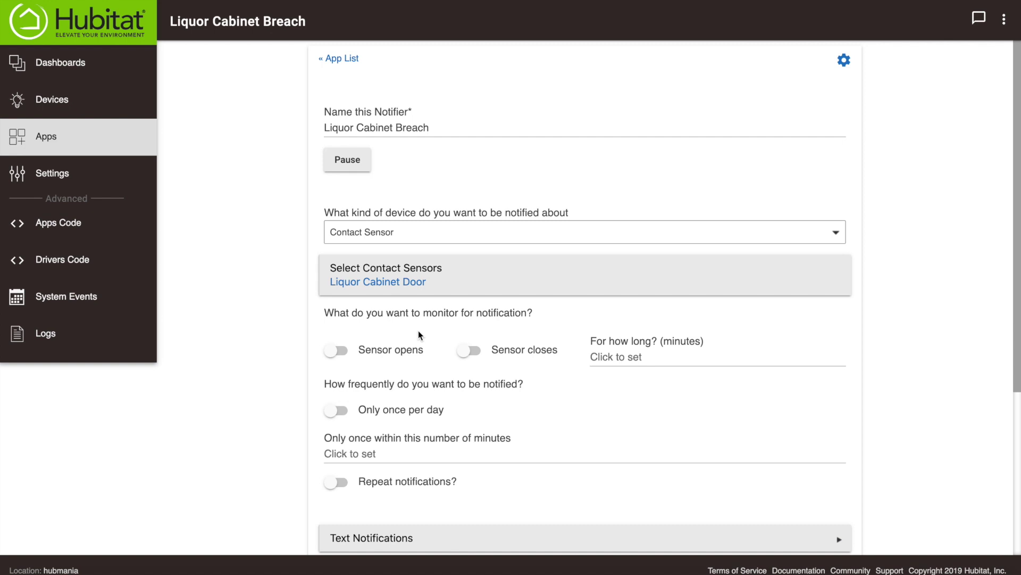
Trigger the notification when the sensor opens and go to text notification settings.
click(341, 351)
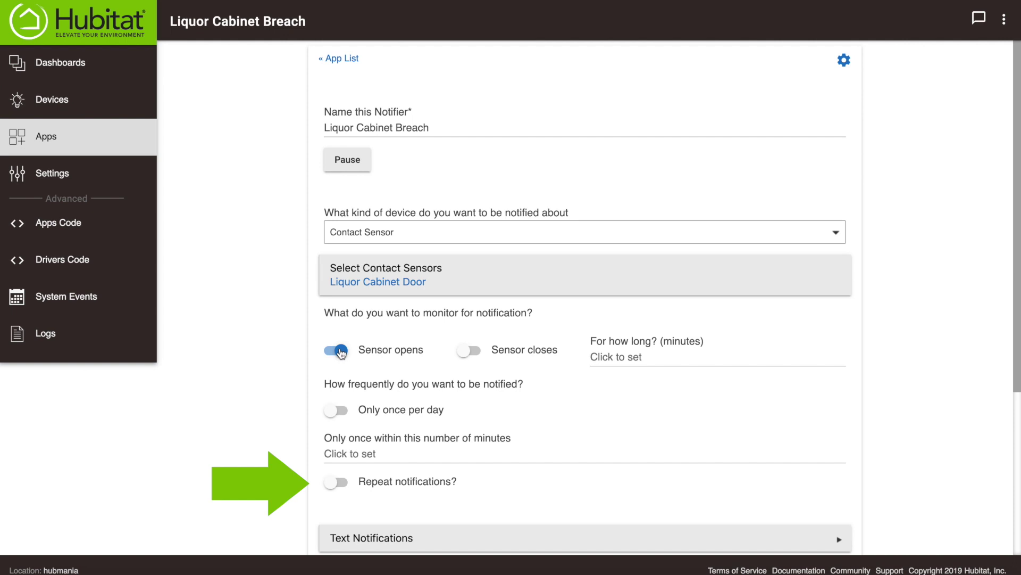
scroll(423, 461, down, 1)
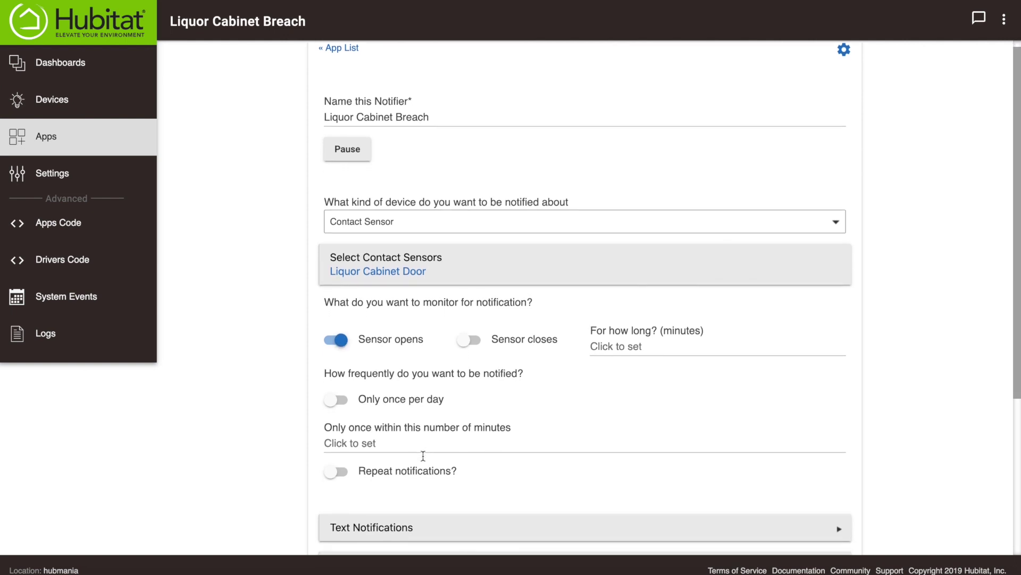
scroll(423, 462, down, 2)
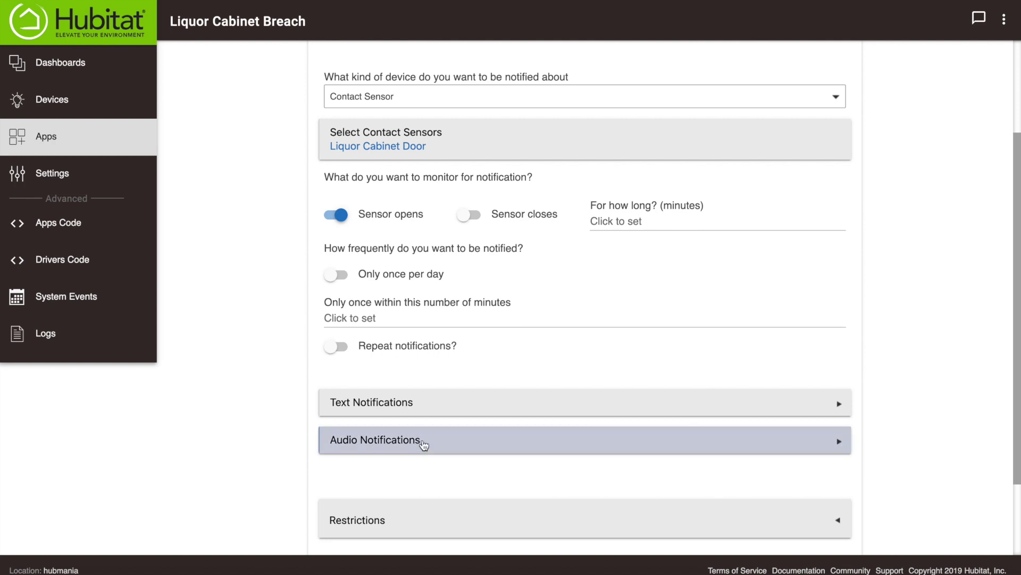
click(411, 407)
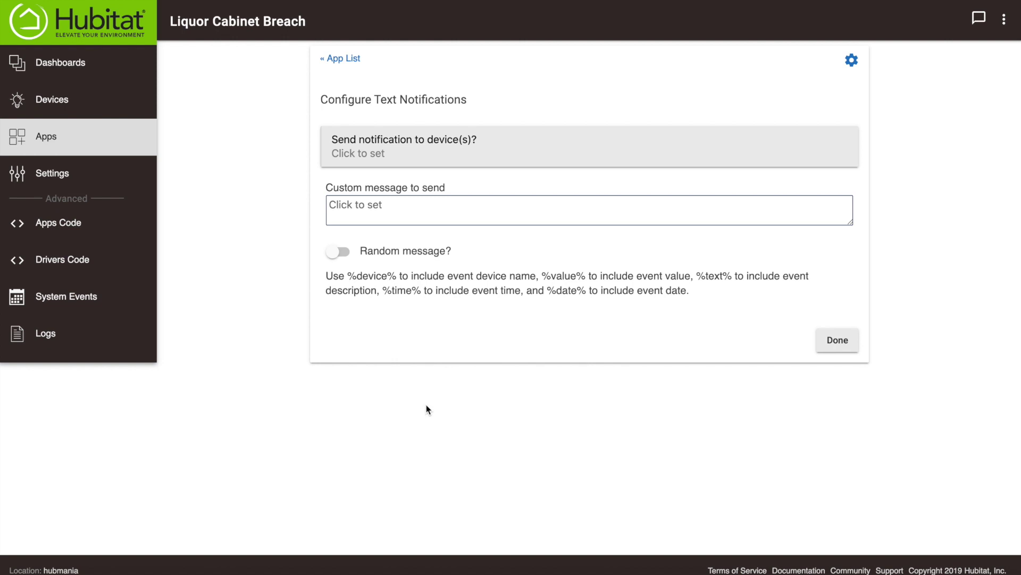
Text the iPhone with messages 'Someone's sneaking booze', 'Your son is a drunk', 'Your scotch is in peril'.
click(387, 156)
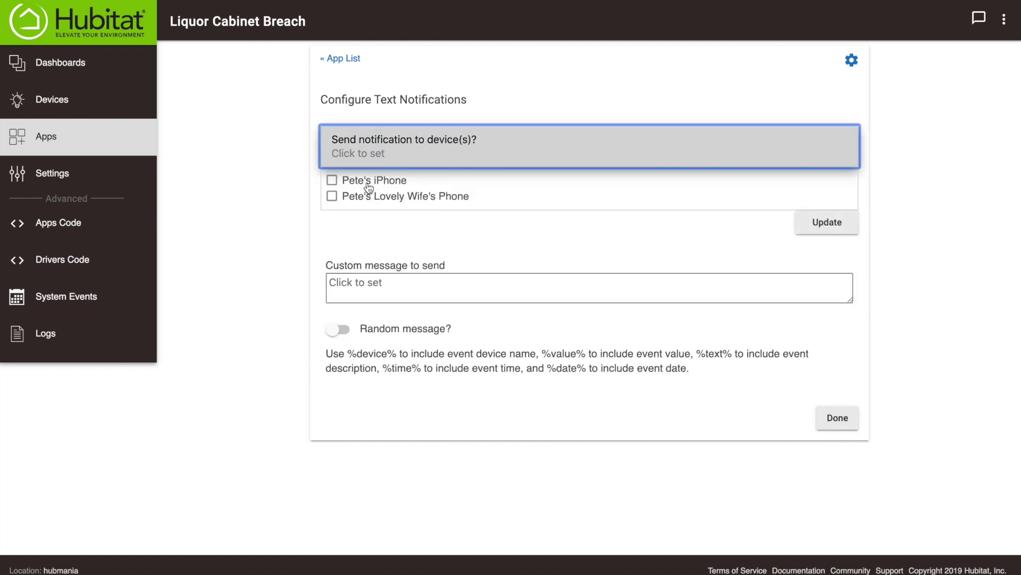
click(332, 181)
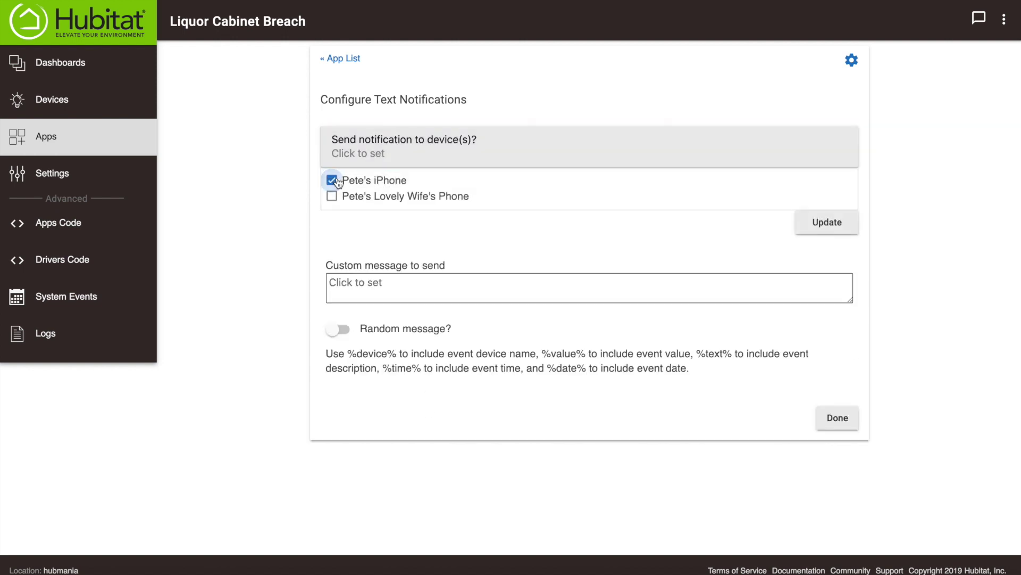
click(822, 222)
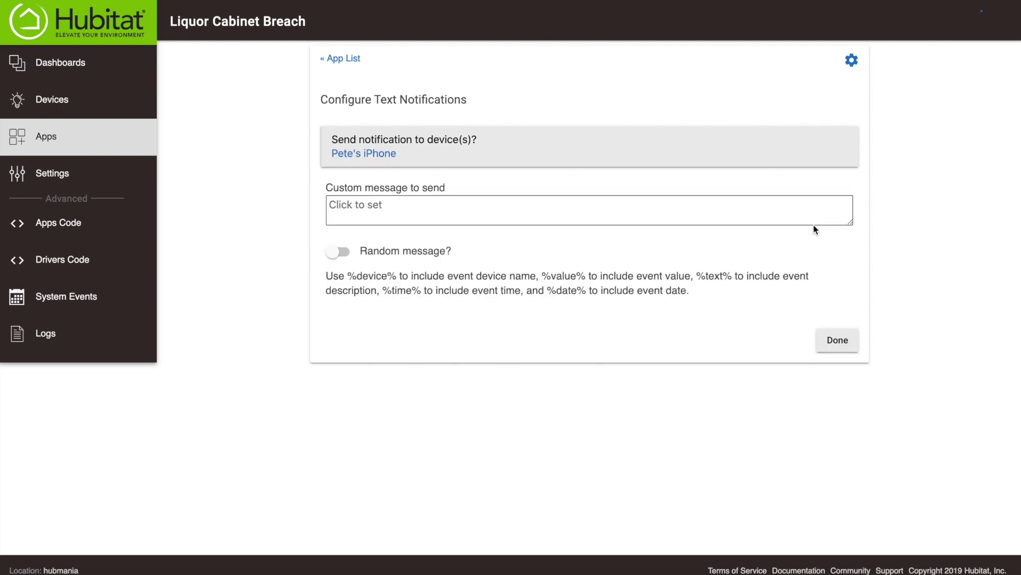
click(447, 211)
text(Someone's sneaking booze, Your son is a drunk,)
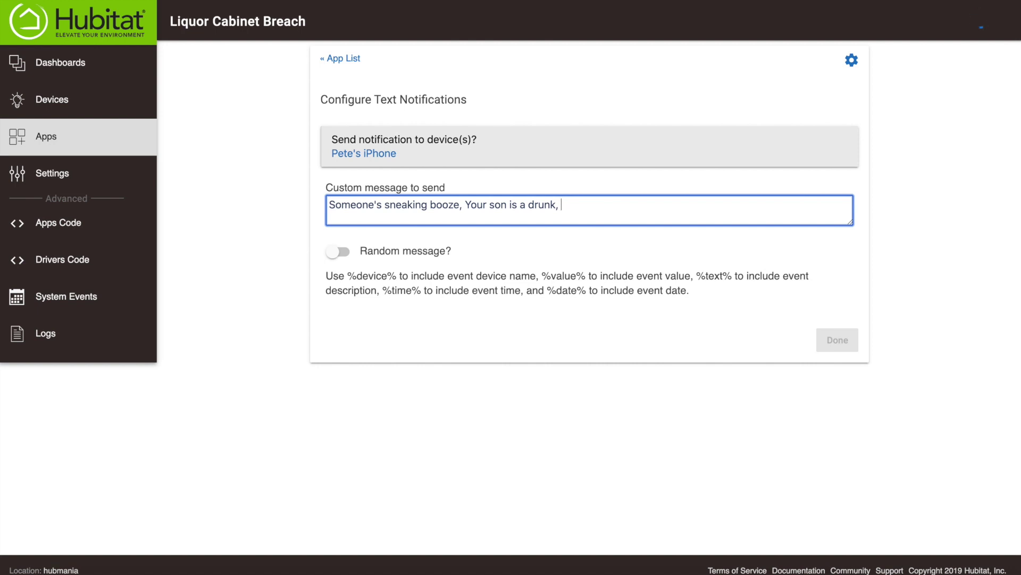
text(Your scotch is in peril)
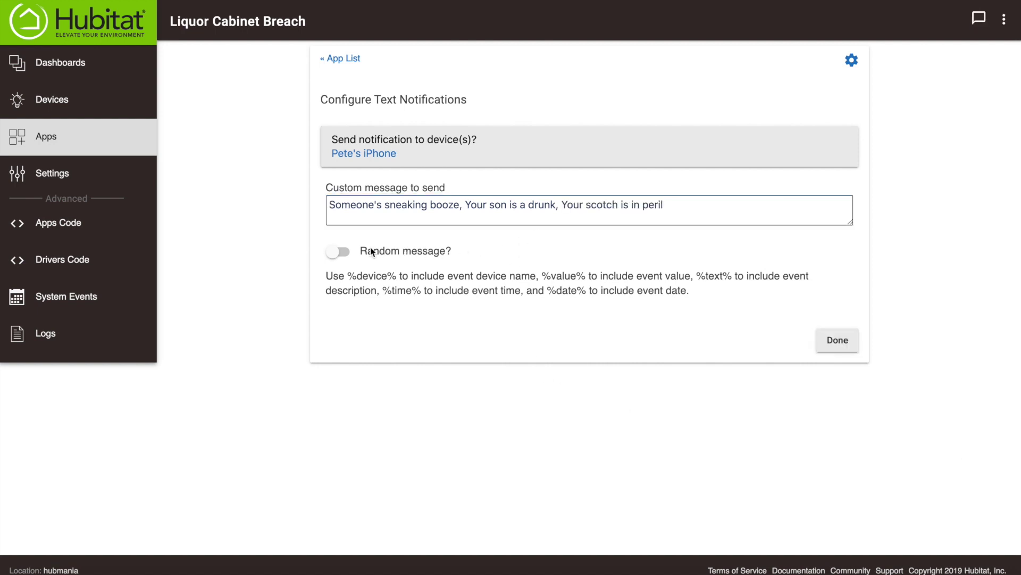
Turn on Random message and replace the message with '%device% %value% %time%'.
click(339, 254)
drag(664, 205, 321, 192)
key(BackSpace)
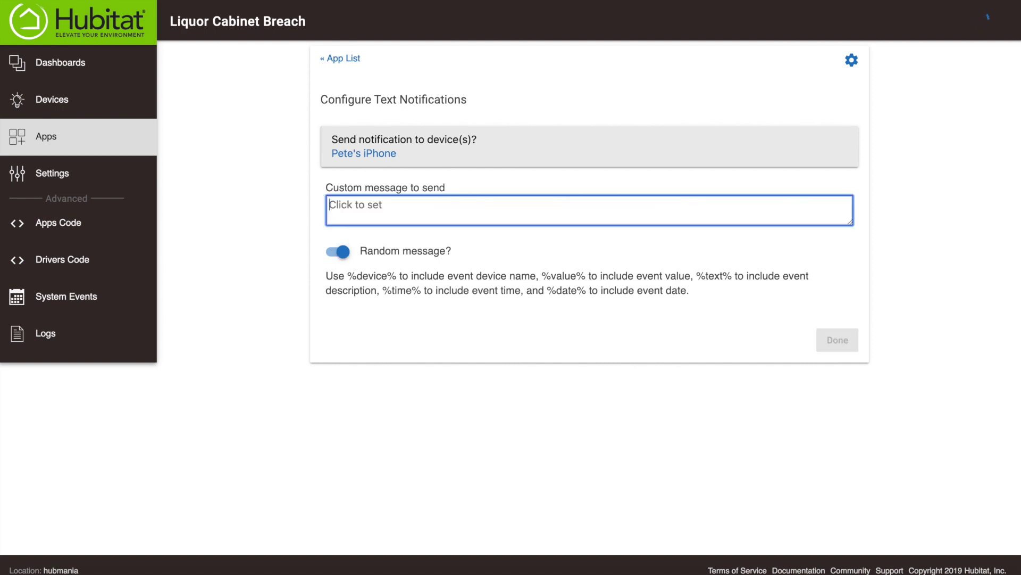
text(%device% %value% %time%)
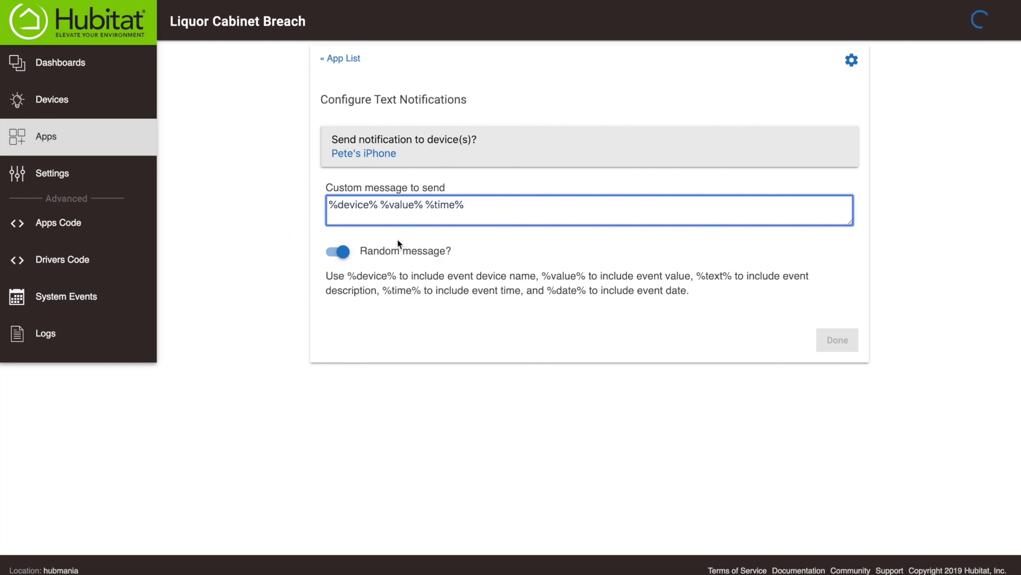
click(828, 340)
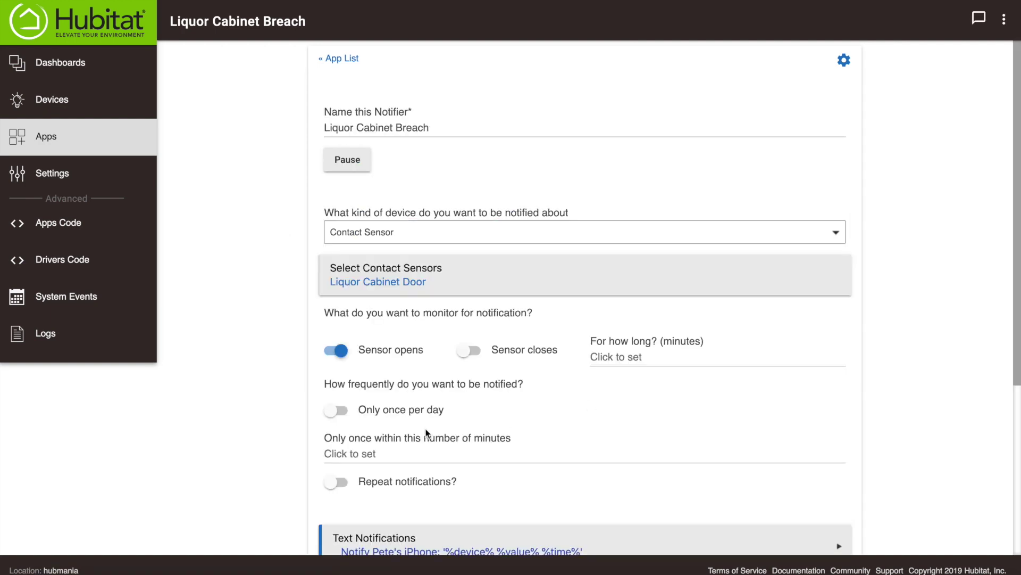
Scroll down the notifier page and open the Audio Notifications section.
scroll(558, 454, down, 1)
scroll(558, 455, down, 4)
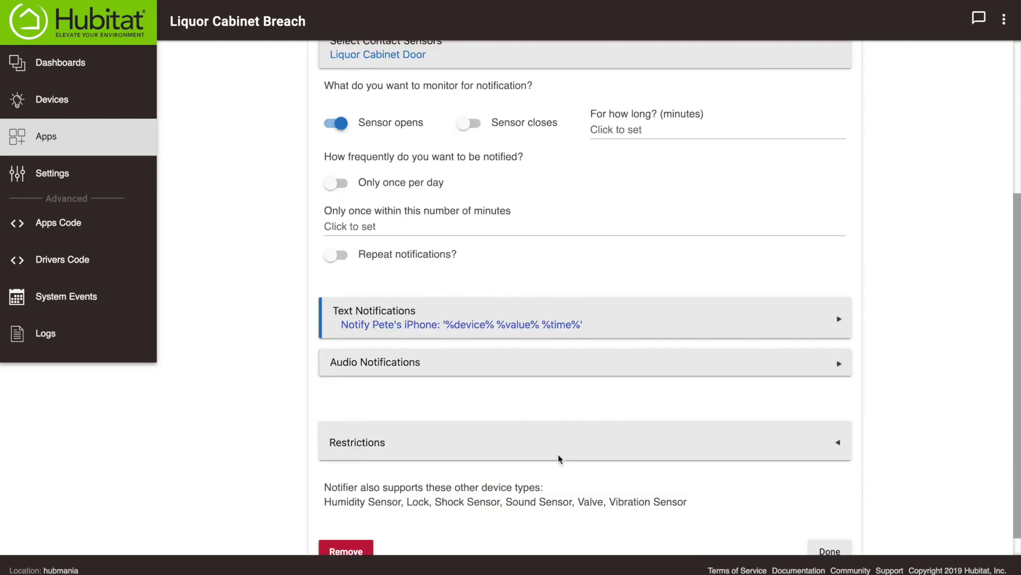
click(527, 341)
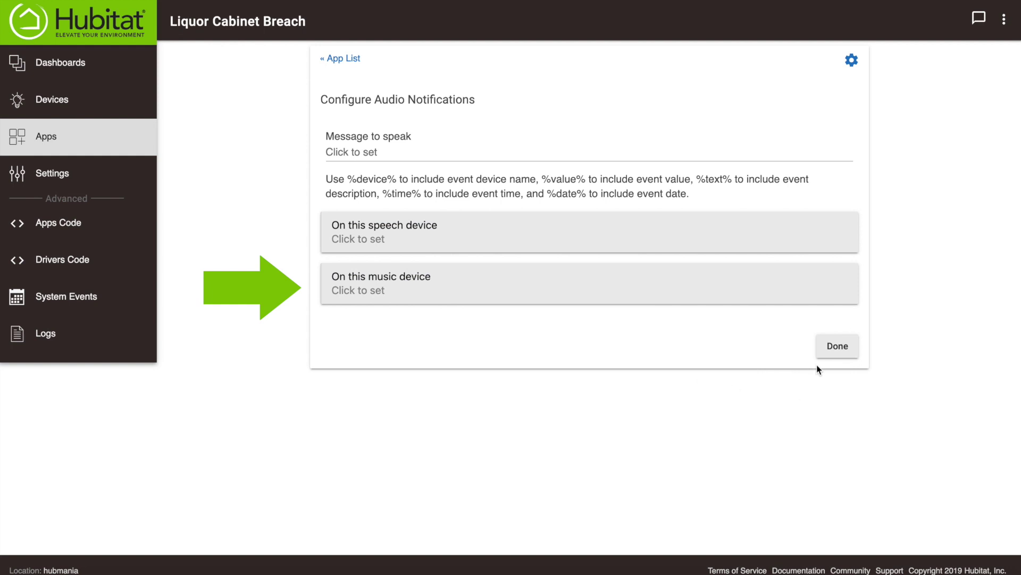
Leave audio notifications unset and expand the notifier's Restrictions options.
click(837, 346)
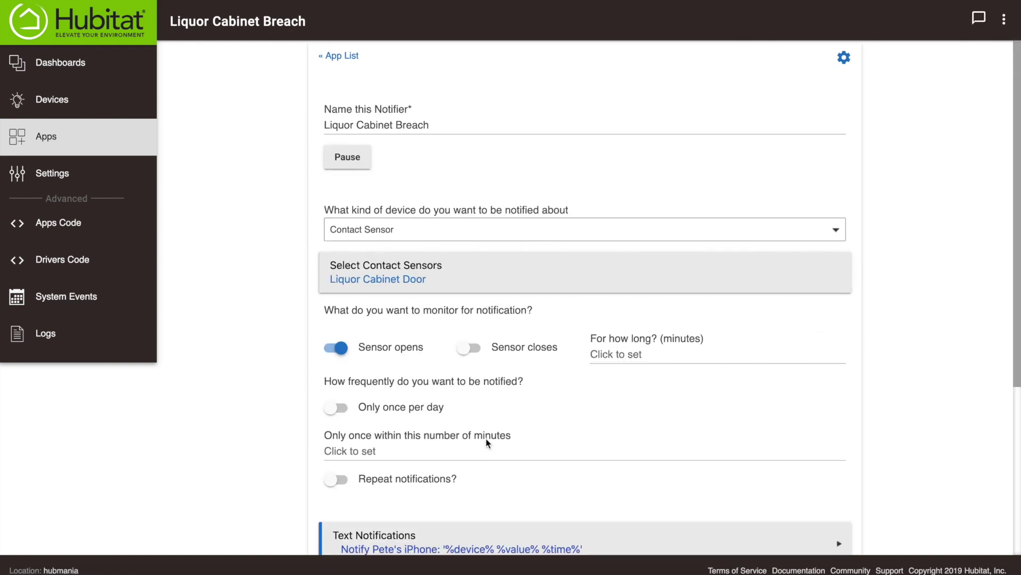
scroll(488, 444, down, 4)
scroll(488, 443, down, 2)
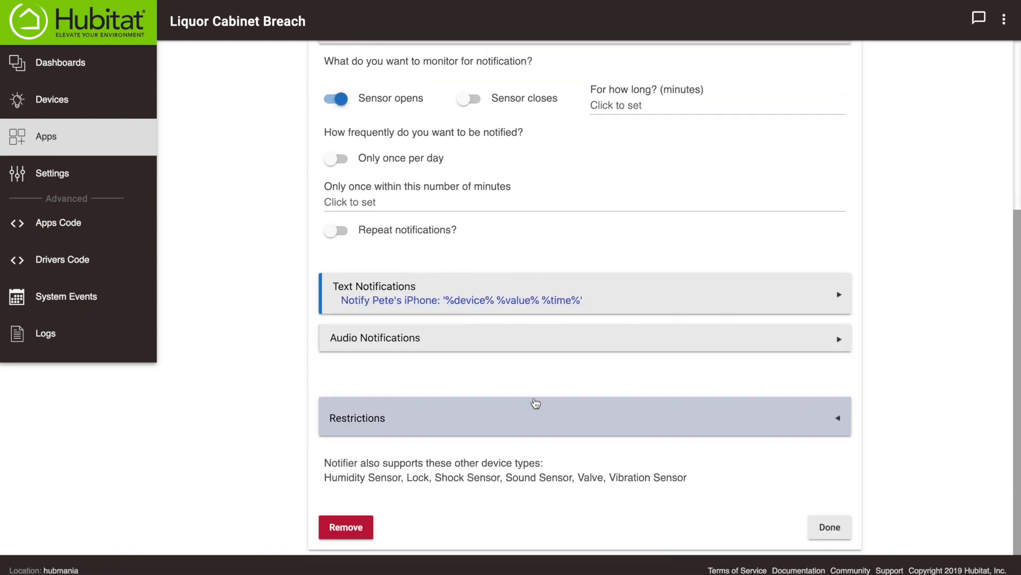
click(539, 419)
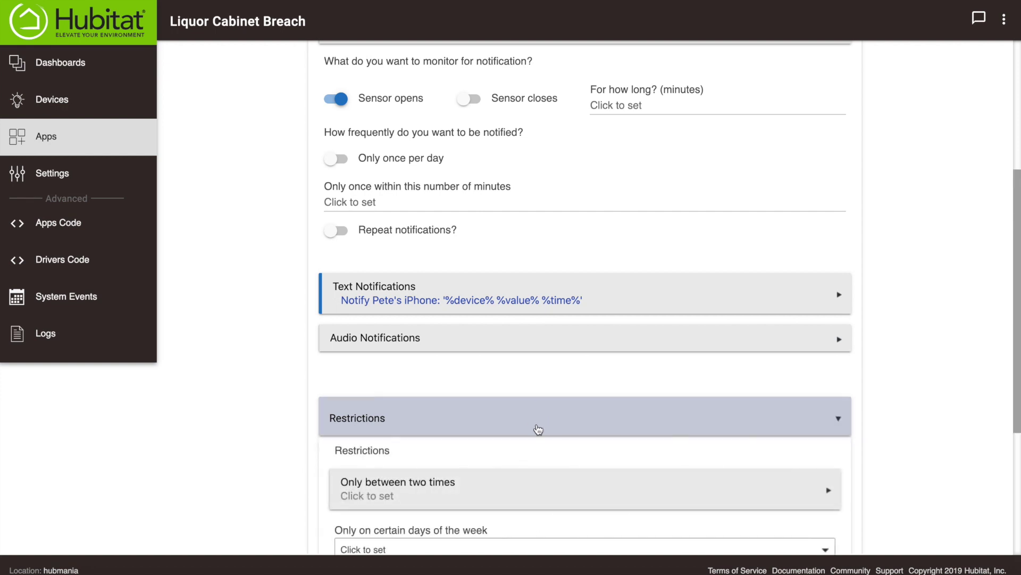
Limit notifications to between 01:00 AM and 10:00 PM.
scroll(638, 426, down, 3)
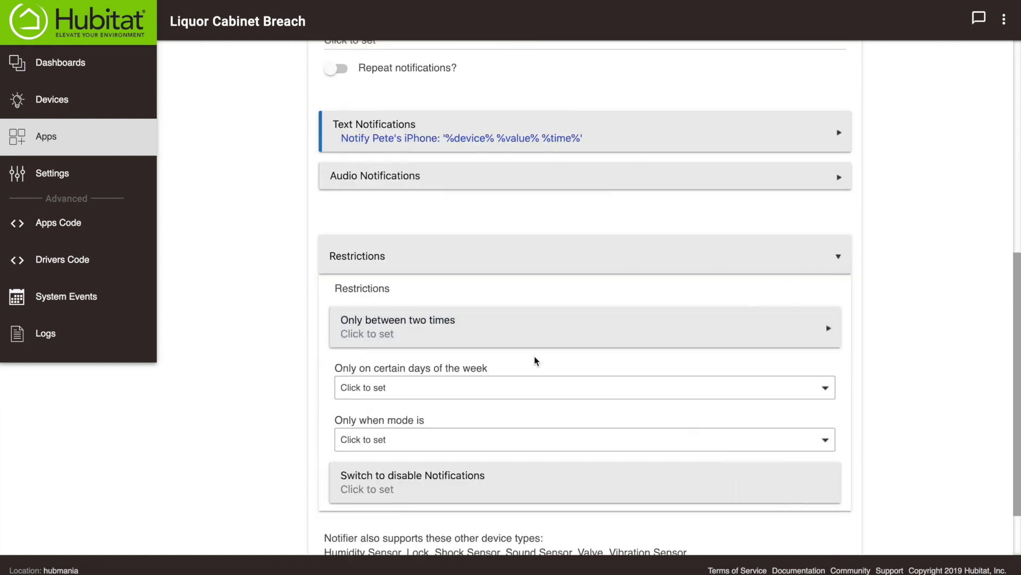
click(482, 335)
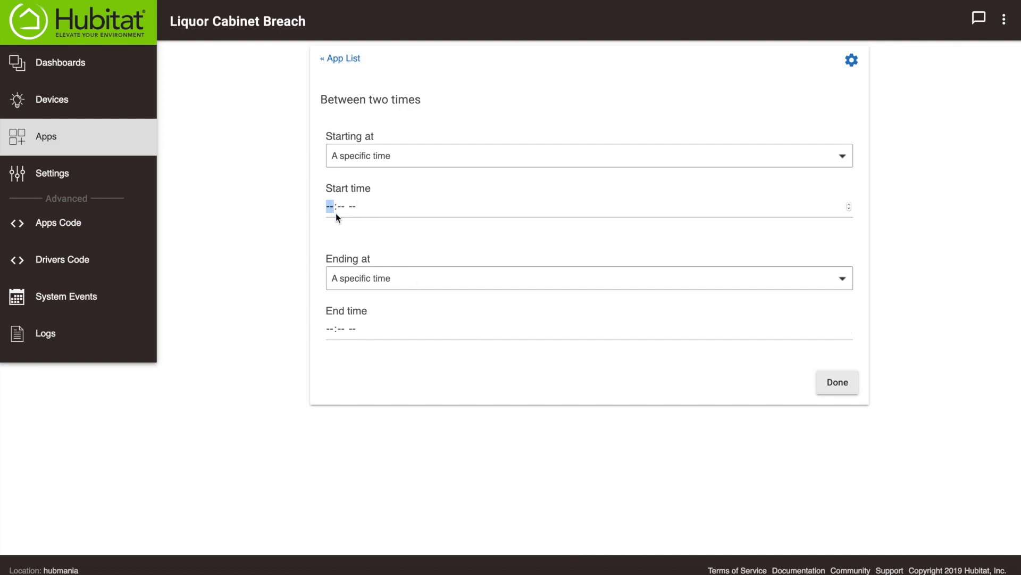
text(0100a)
click(331, 330)
text(1000p)
click(829, 381)
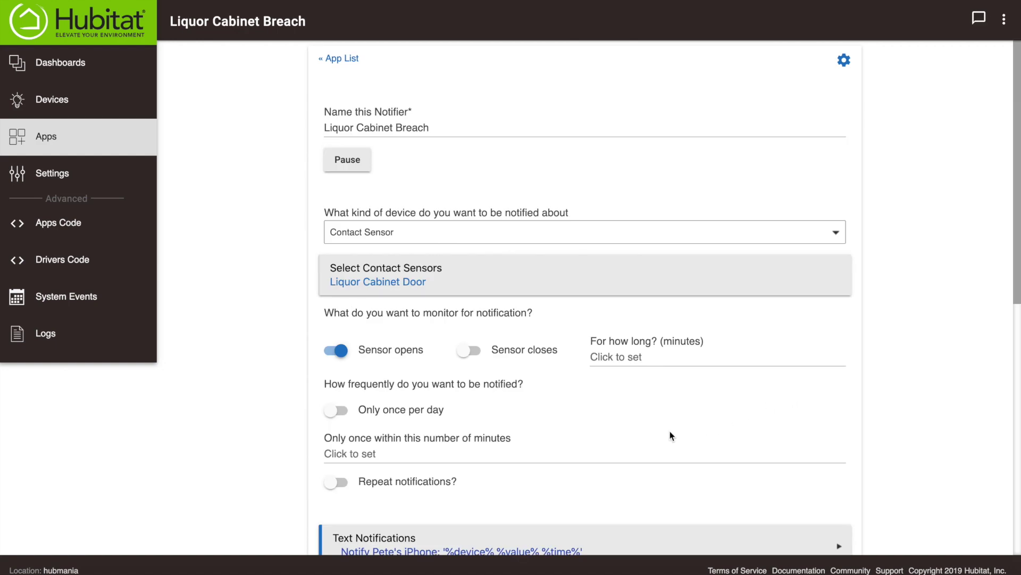
Save the Liquor Cabinet Breach notifier.
scroll(665, 435, down, 3)
scroll(665, 439, down, 7)
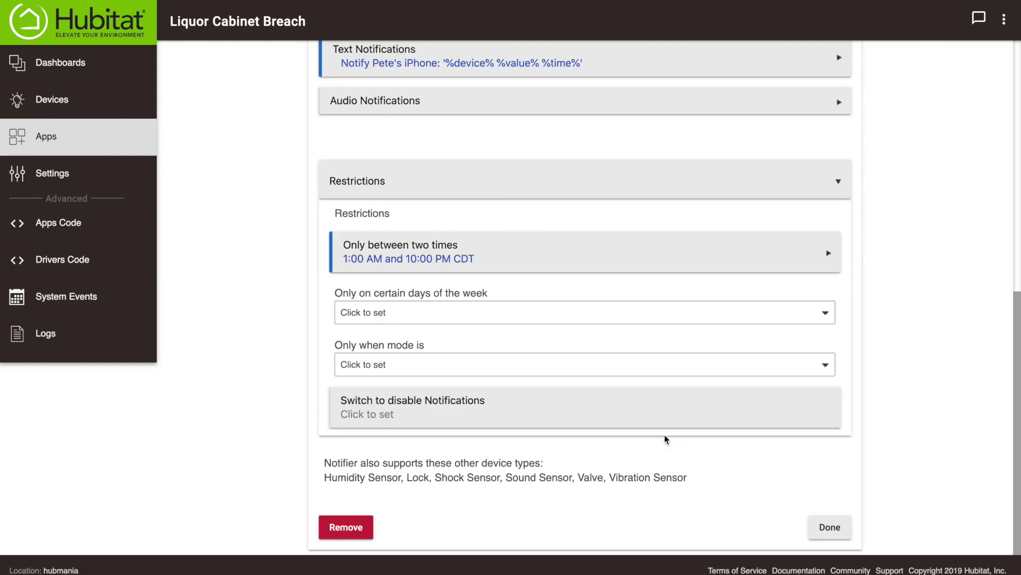
click(838, 532)
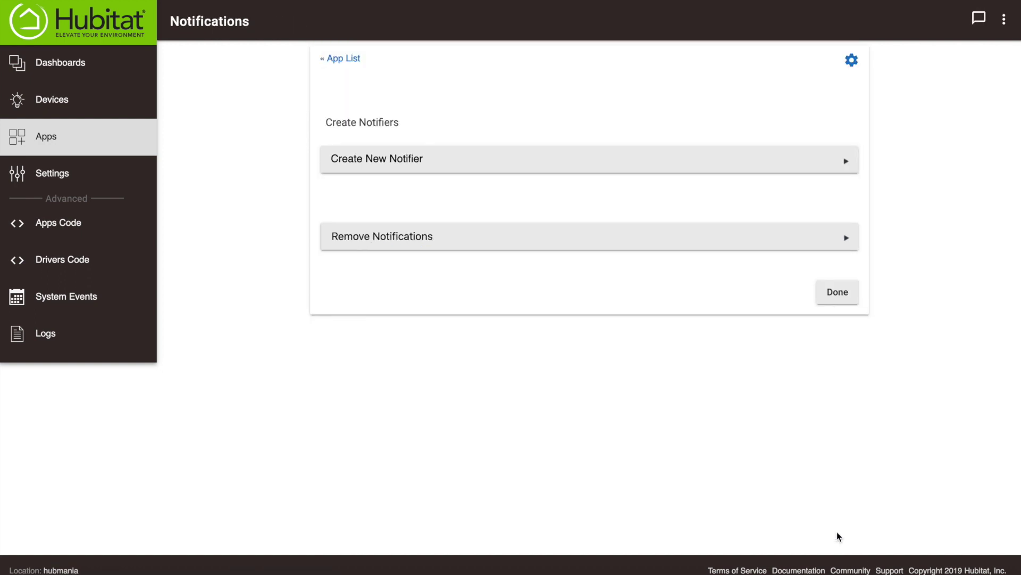
Find Liquor Cabinet Breach under Notifications in the Apps list and open it.
click(55, 145)
scroll(333, 411, down, 3)
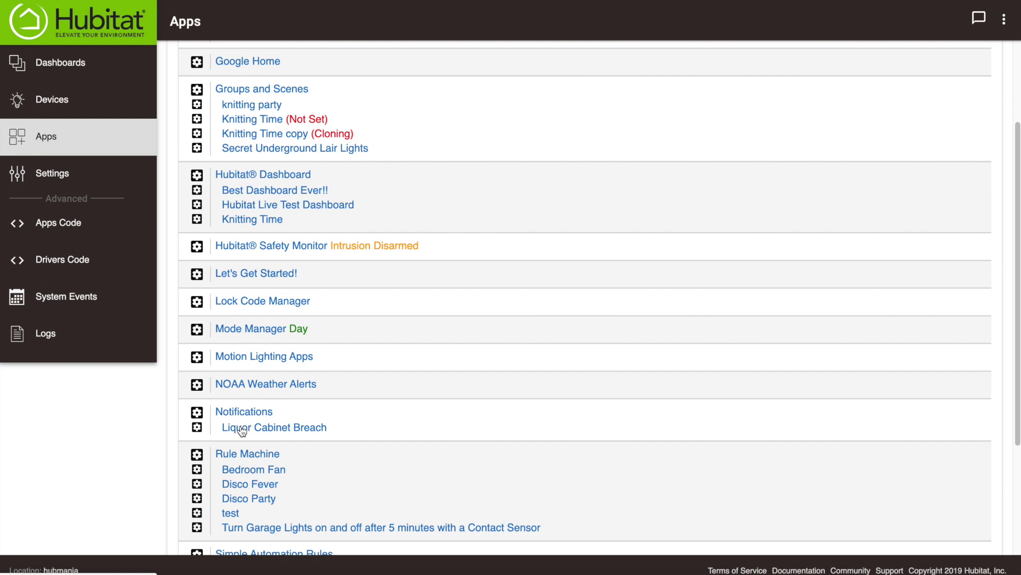
click(242, 428)
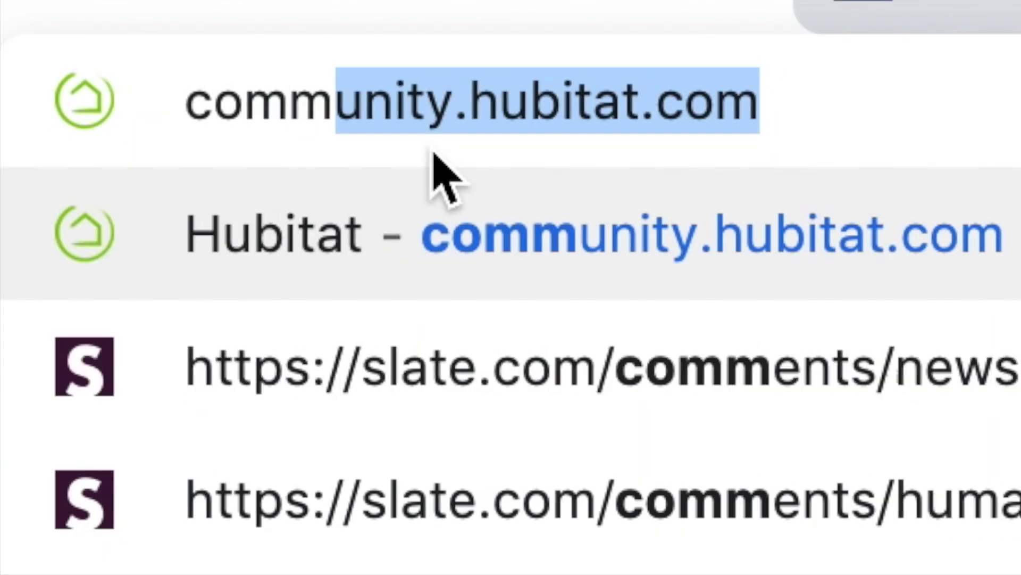
Load community.hubitat.com and scroll through the forum's category list.
text(un)
key(Return)
scroll(143, 372, down, 10)
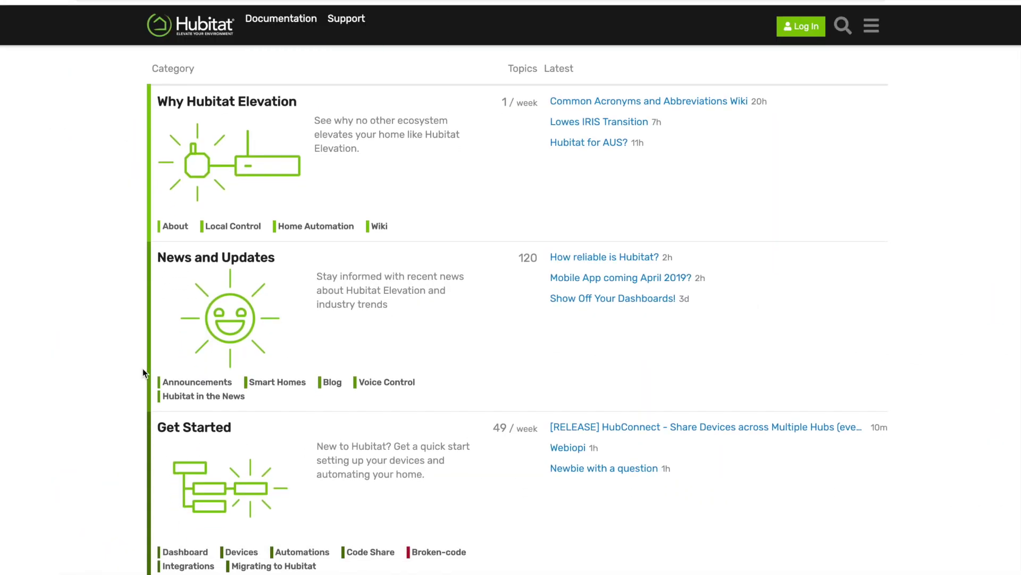